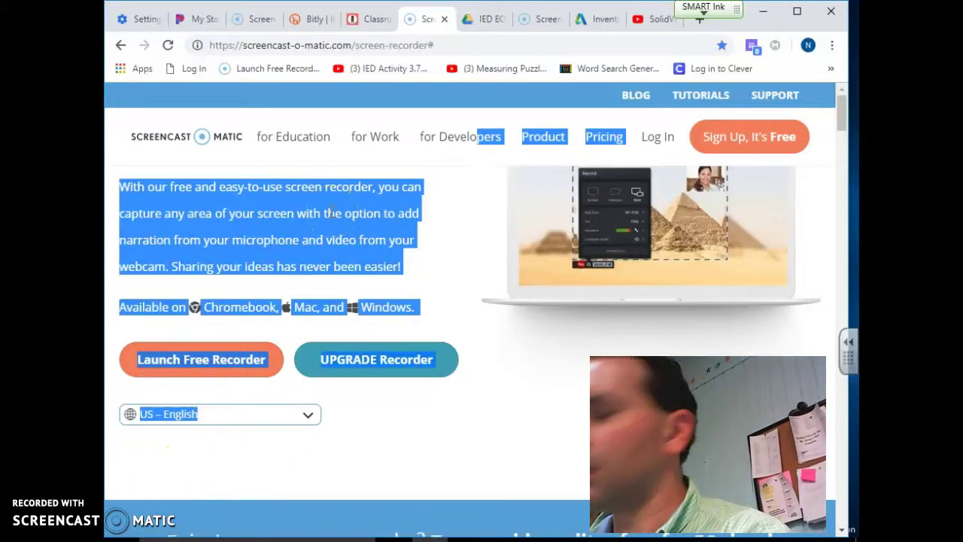
Step: Review the Inventor Pencil Tutorial sheet in IPEVO Visualizer, then return to the empty desktop
{"action": "key", "text": "alt+Tab"}
{"action": "key", "text": "Tab"}
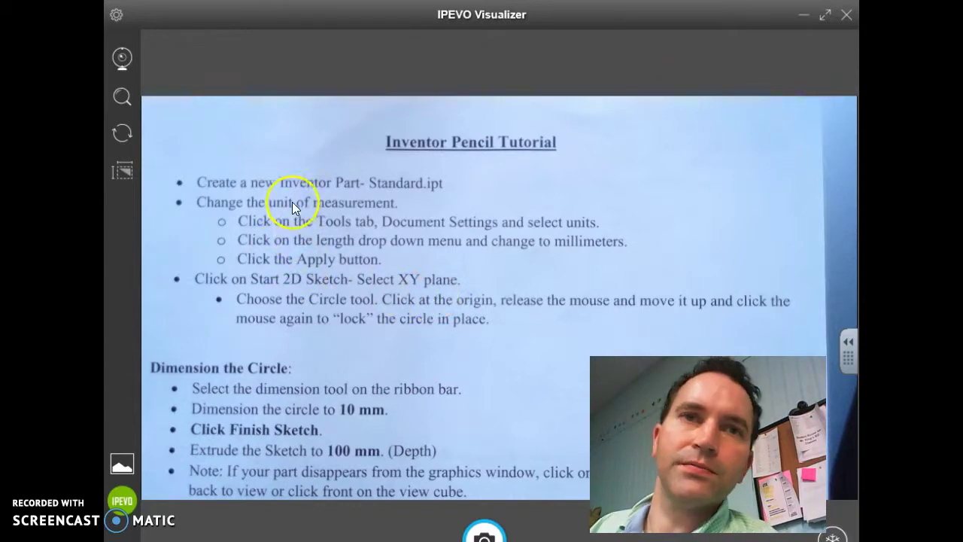
{"action": "key", "text": "super+Tab"}
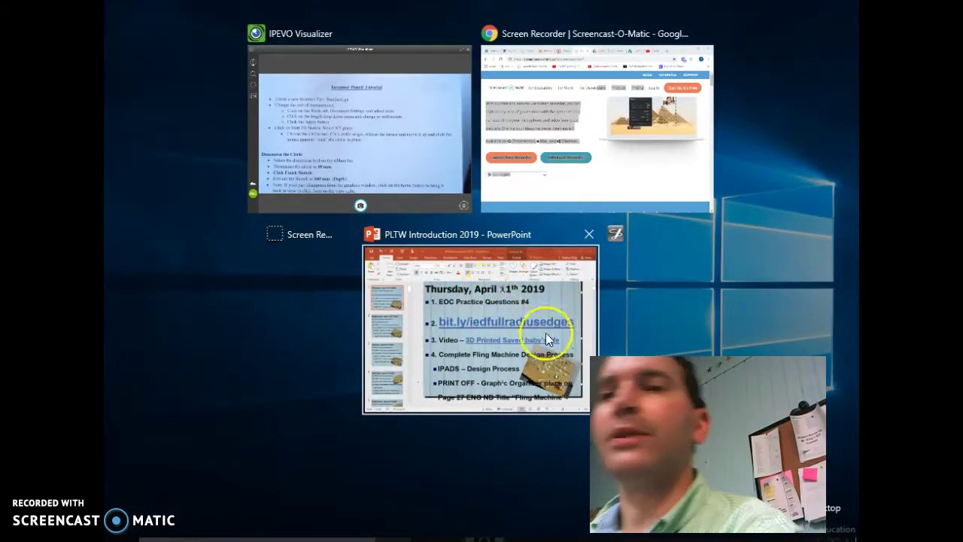
{"action": "left_click", "coordinate": [606, 308]}
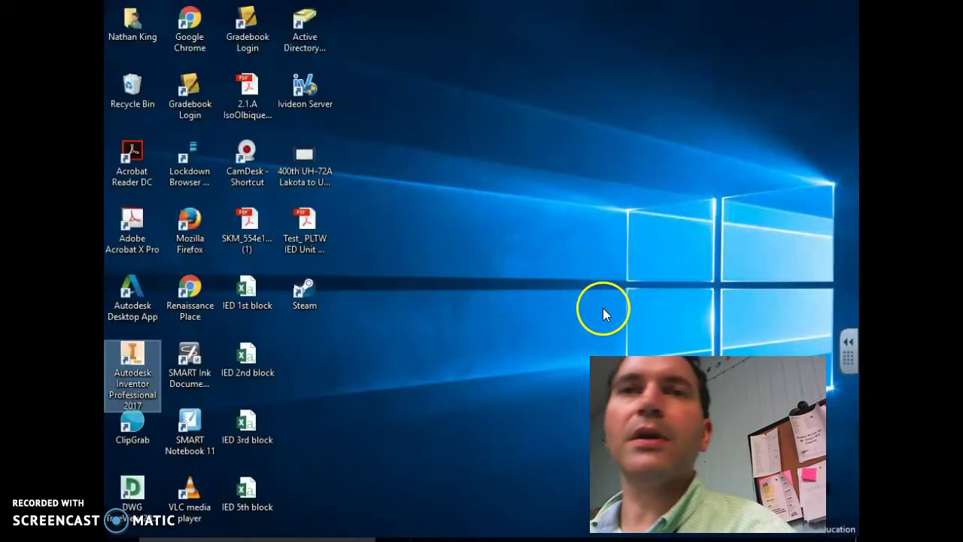
Step: Launch Autodesk Inventor Professional 2017 from its desktop icon
{"action": "double_click", "coordinate": [138, 351]}
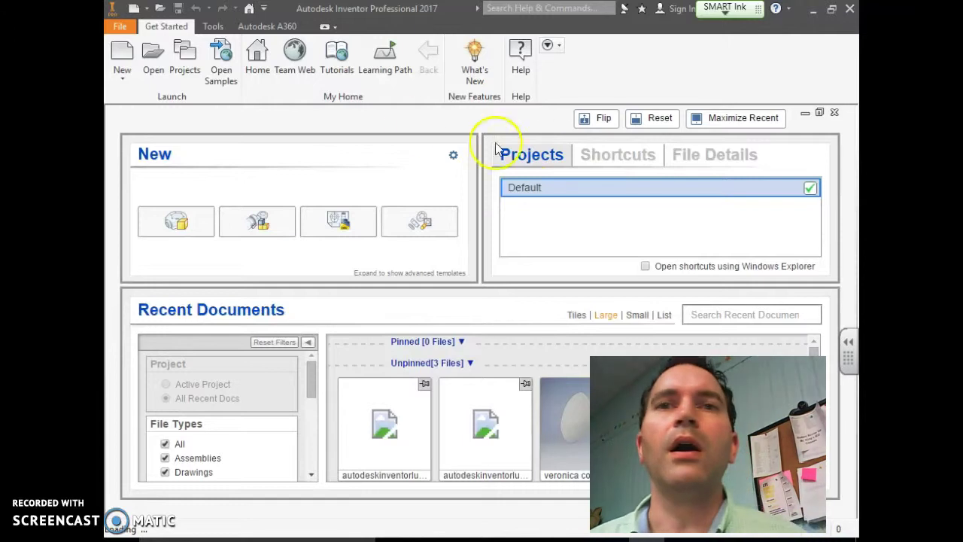
Step: Create Part1 from the Standard.ipt template, glancing at the tutorial sheet in between
{"action": "left_click", "coordinate": [119, 60]}
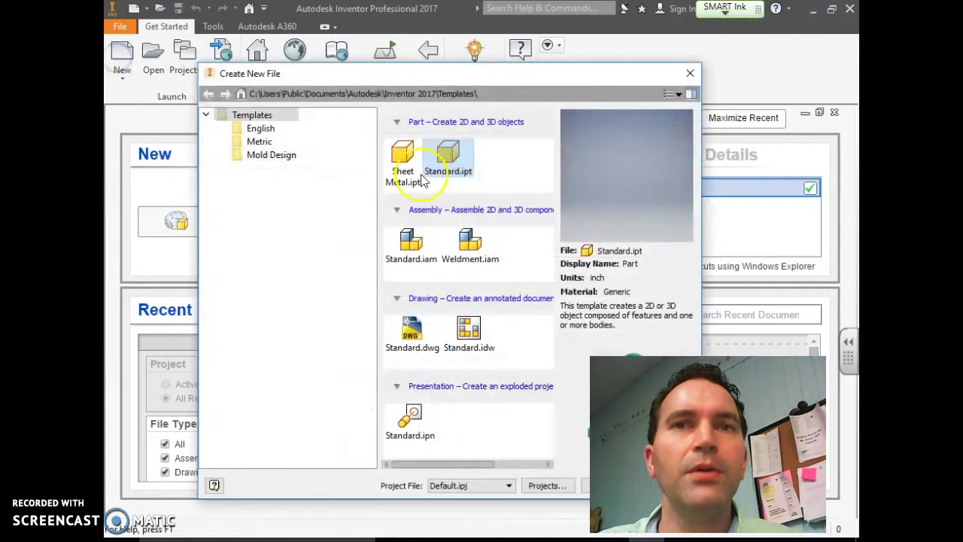
{"action": "double_click", "coordinate": [449, 155]}
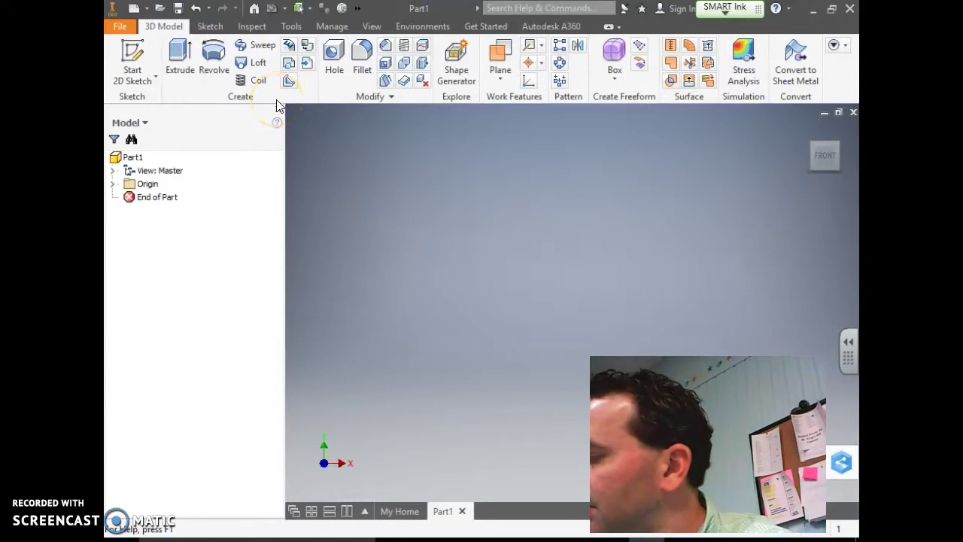
{"action": "key", "text": "alt+Tab"}
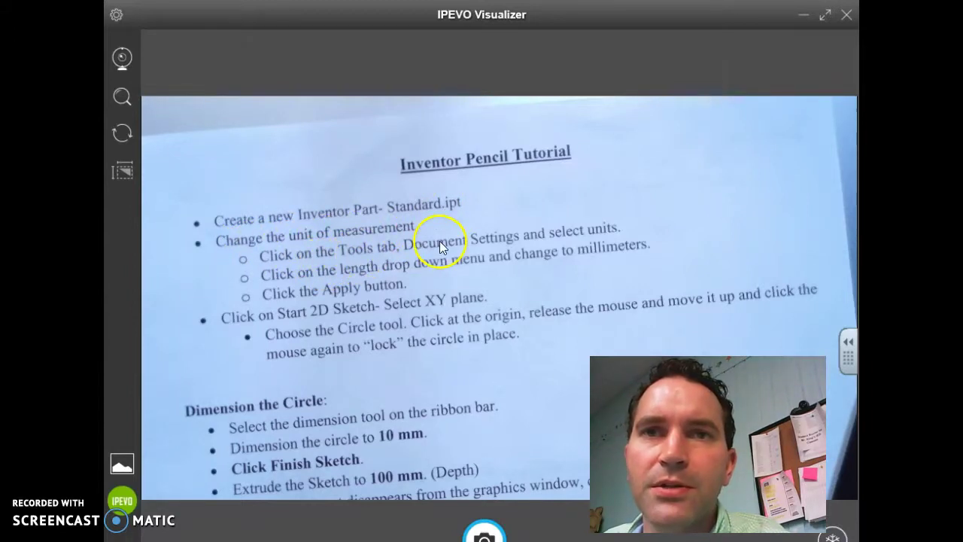
{"action": "key", "text": "alt+Tab"}
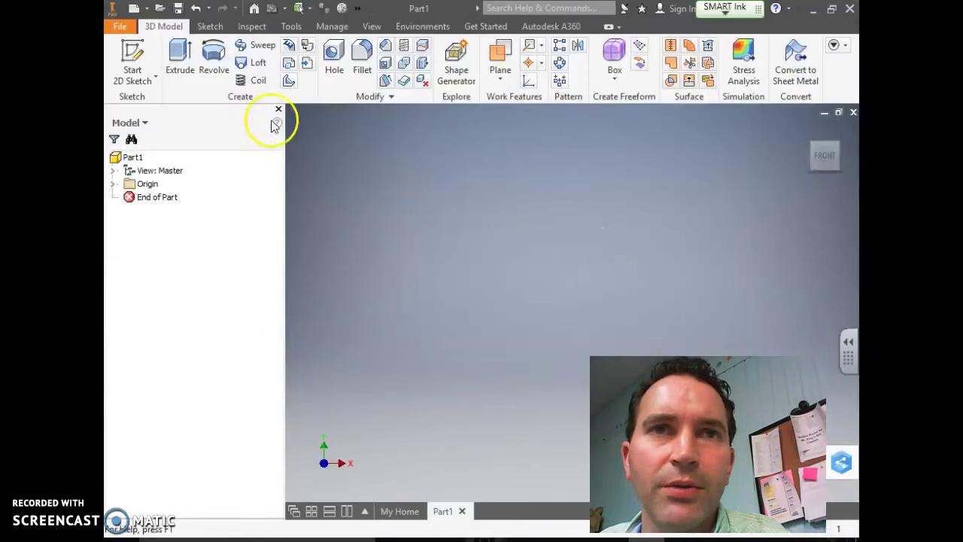
Step: Switch Part1's length unit from inches to millimeter in Document Settings and apply it
{"action": "left_click", "coordinate": [133, 63]}
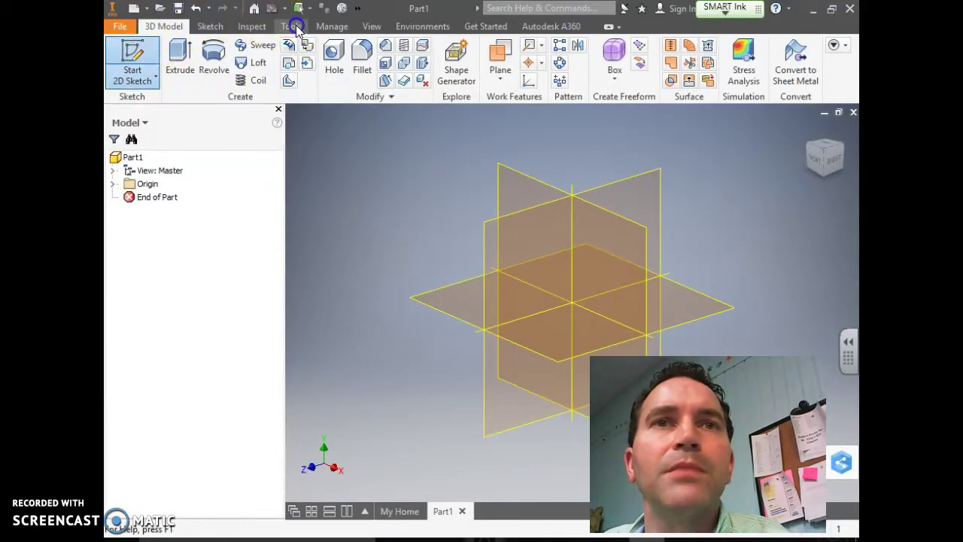
{"action": "left_click", "coordinate": [291, 26]}
{"action": "left_click", "coordinate": [414, 75]}
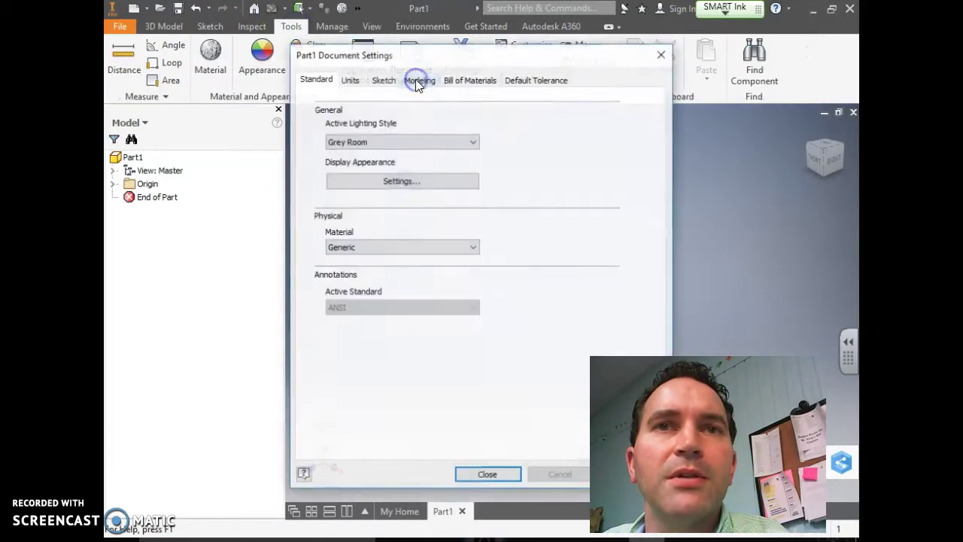
{"action": "left_click", "coordinate": [350, 88]}
{"action": "left_click", "coordinate": [357, 133]}
{"action": "left_click", "coordinate": [355, 175]}
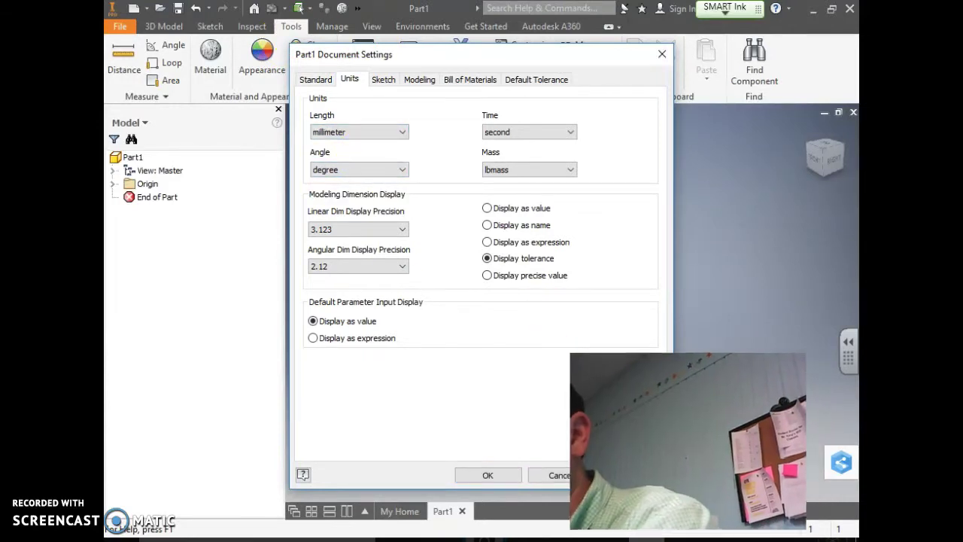
{"action": "left_click", "coordinate": [632, 475]}
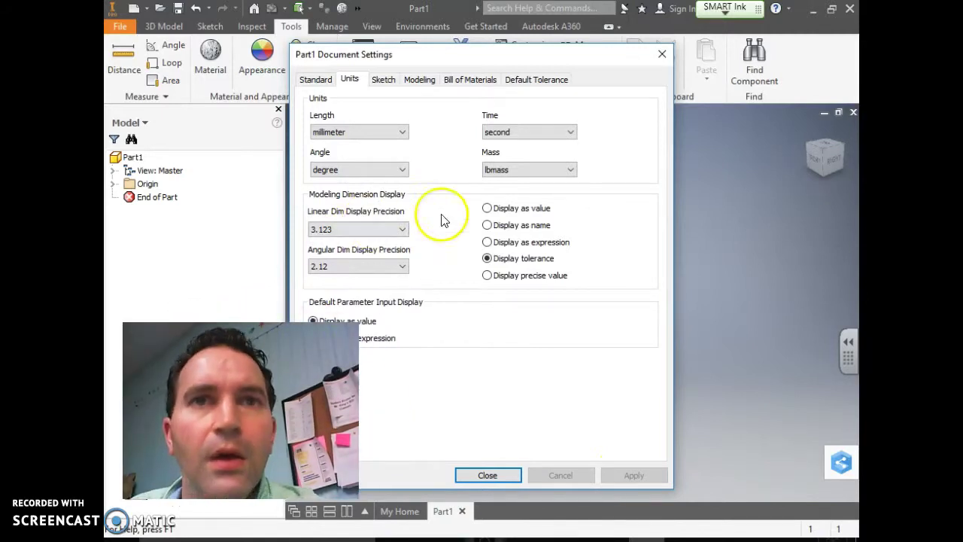
{"action": "left_click", "coordinate": [663, 57]}
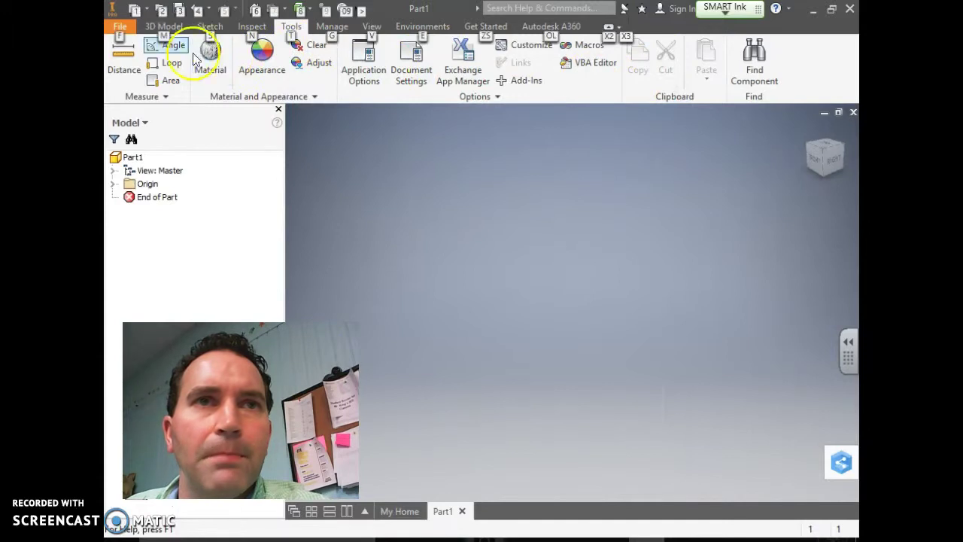
{"action": "left_click", "coordinate": [163, 26]}
Step: Create Sketch1 on the XY plane, then view the tutorial sheet
{"action": "left_click", "coordinate": [128, 58]}
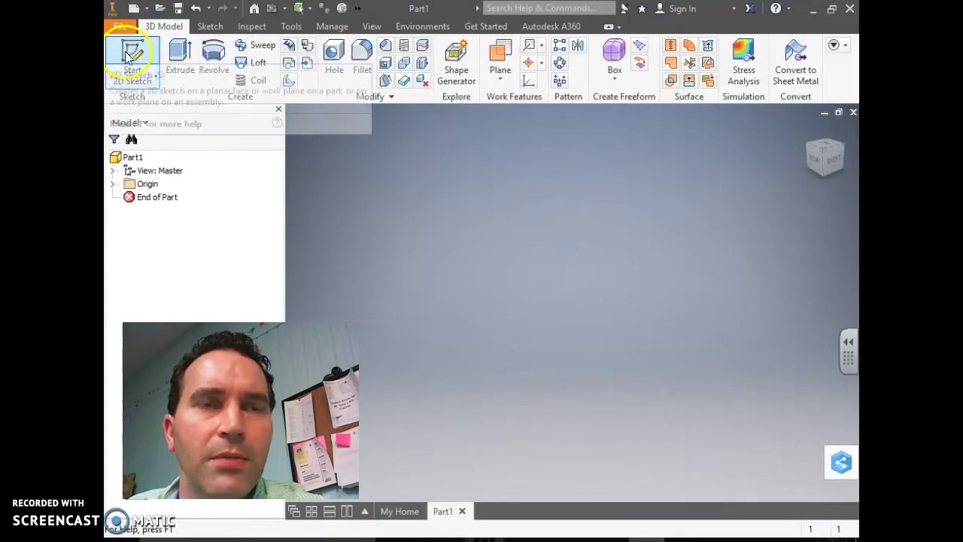
{"action": "left_click", "coordinate": [503, 184]}
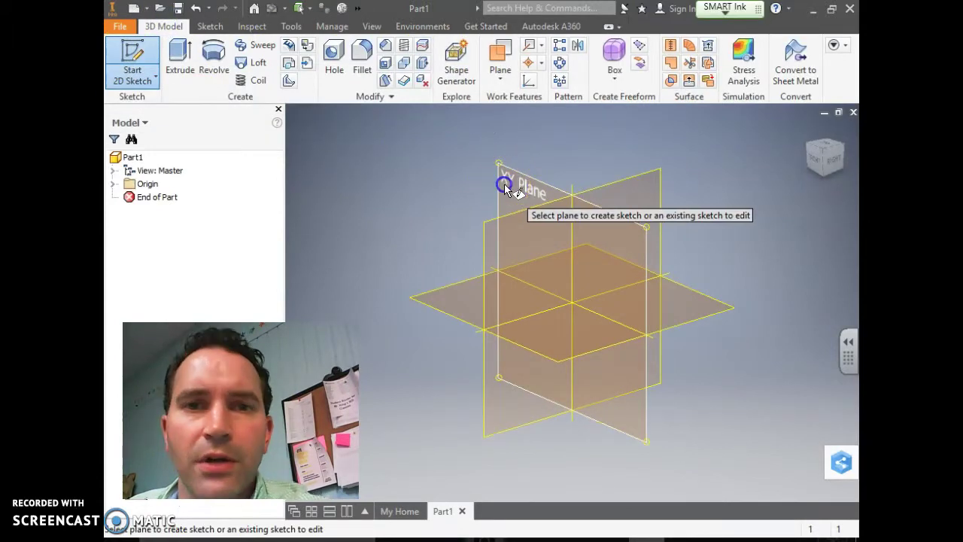
{"action": "left_click", "coordinate": [514, 163]}
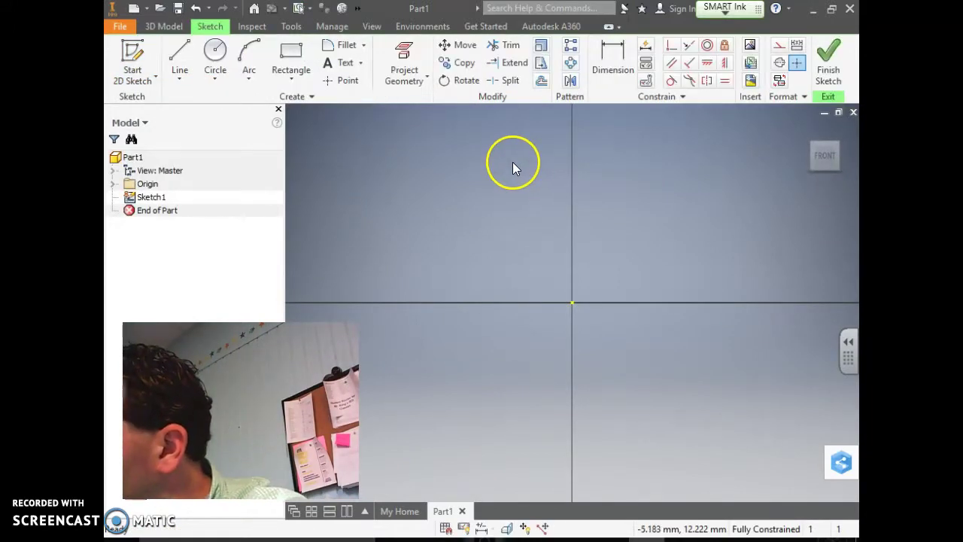
{"action": "key", "text": "alt+Tab"}
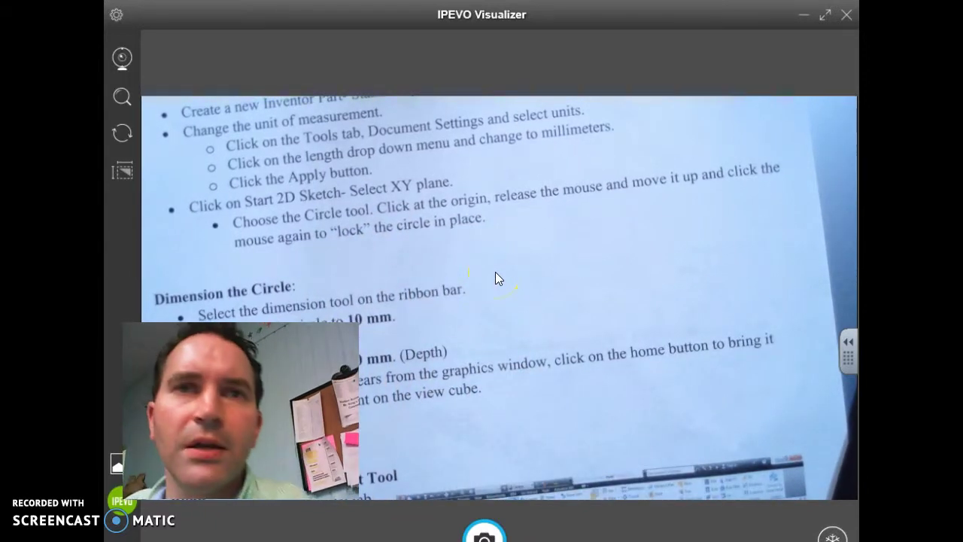
Step: Draw a circle centred on the sketch origin with the Circle tool
{"action": "key", "text": "alt+Tab"}
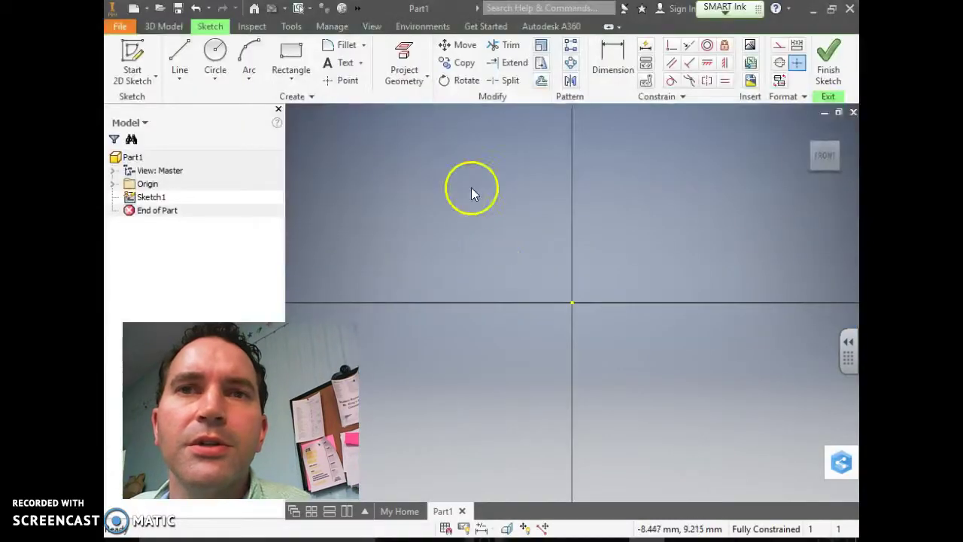
{"action": "left_click", "coordinate": [213, 60]}
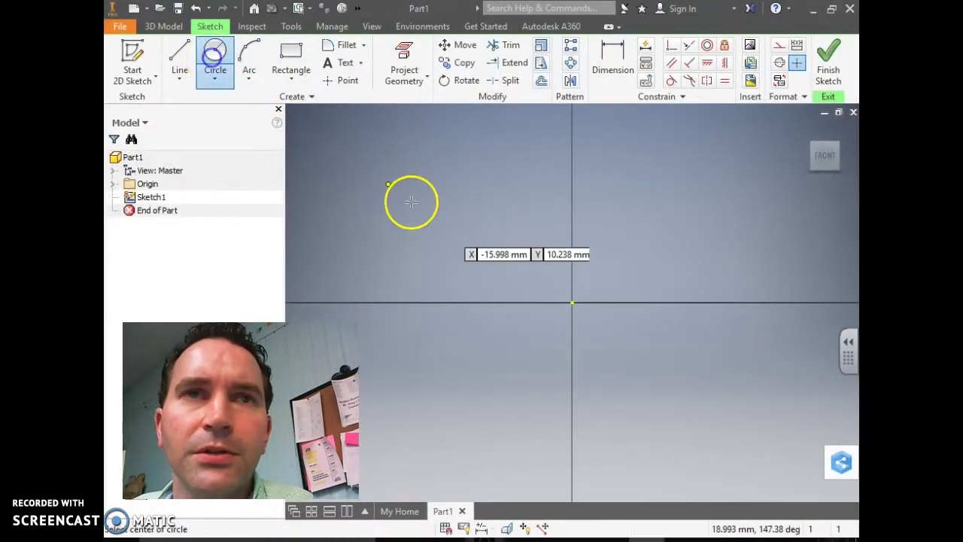
{"action": "left_click", "coordinate": [573, 302]}
{"action": "left_click", "coordinate": [699, 207]}
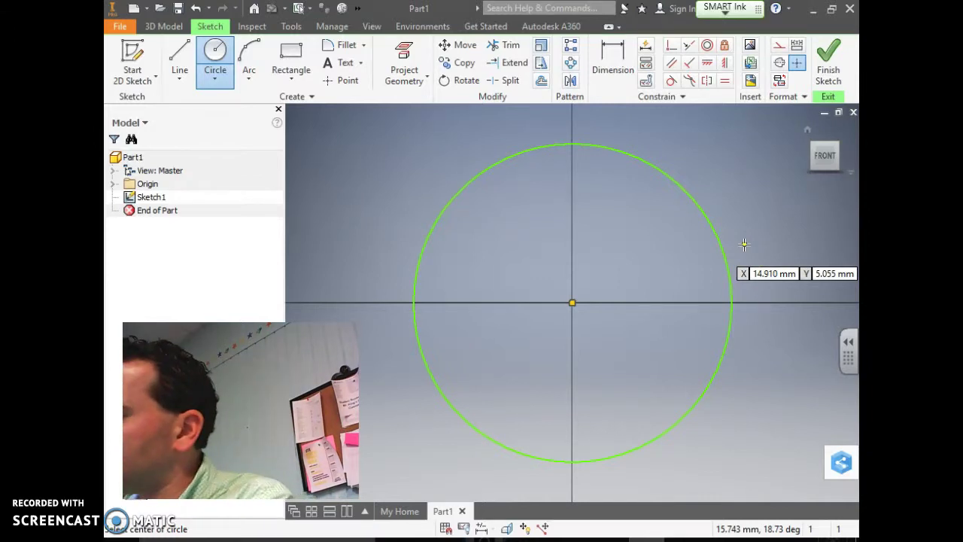
{"action": "left_click", "coordinate": [615, 54]}
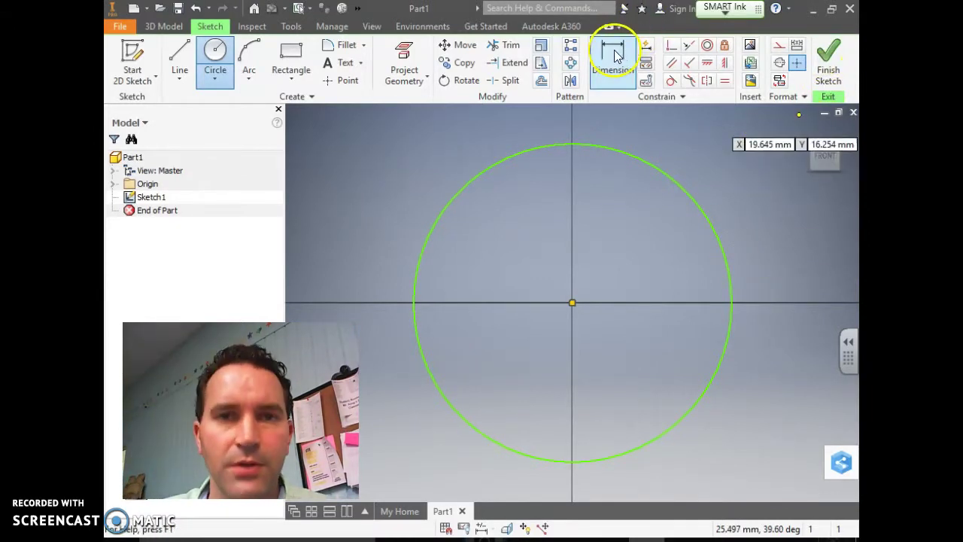
Step: Add a diameter dimension to the circle and enter 10 as its new value
{"action": "left_click", "coordinate": [615, 54]}
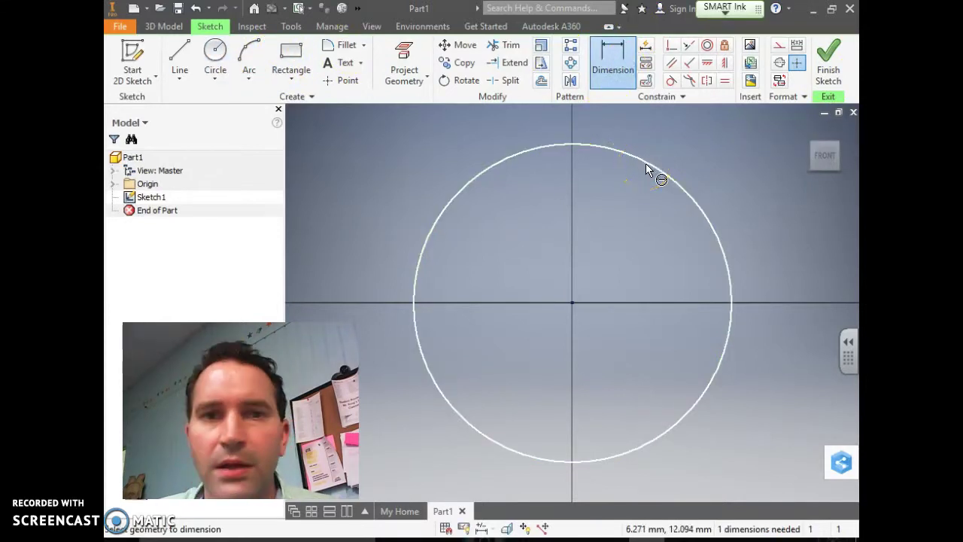
{"action": "left_click", "coordinate": [645, 164]}
{"action": "left_click", "coordinate": [702, 138]}
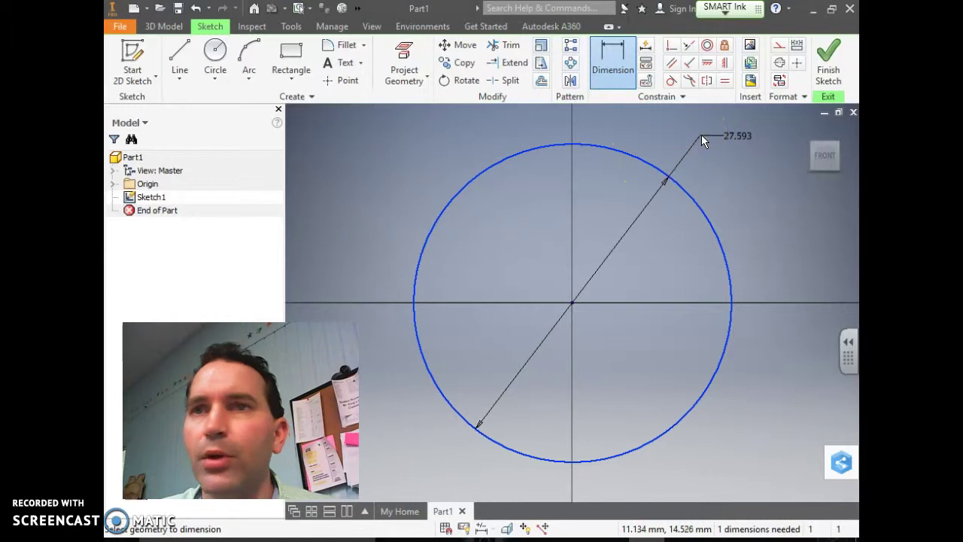
{"action": "left_click", "coordinate": [699, 136]}
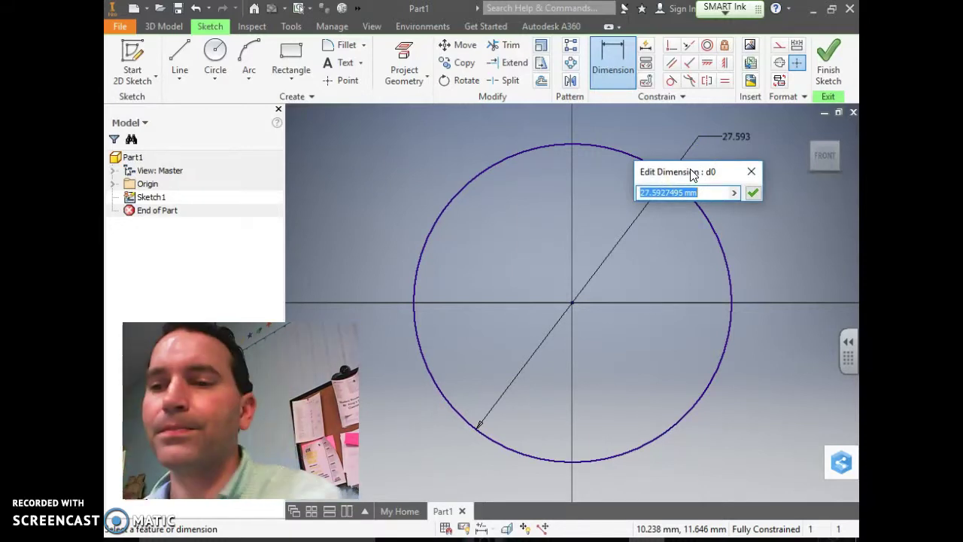
{"action": "key", "text": "alt+Tab"}
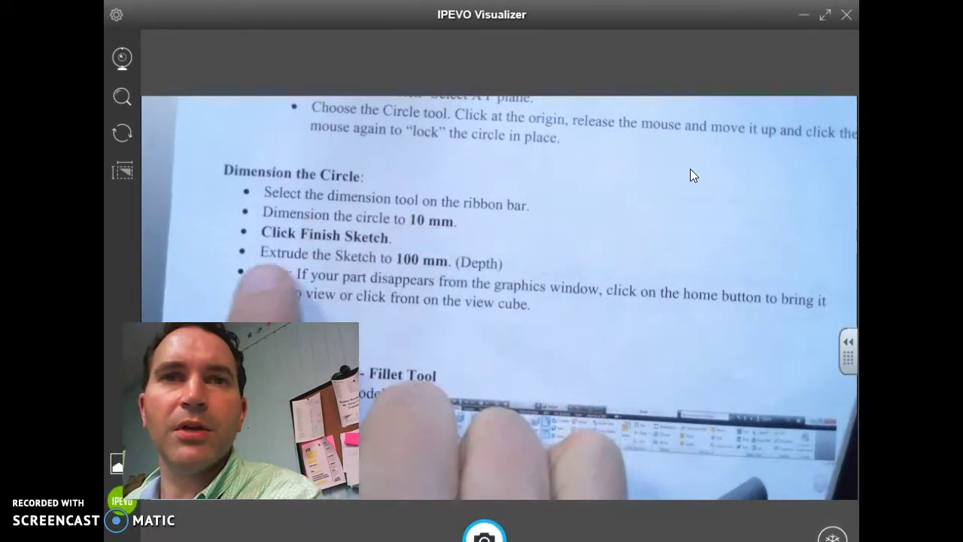
{"action": "key", "text": "alt+Tab"}
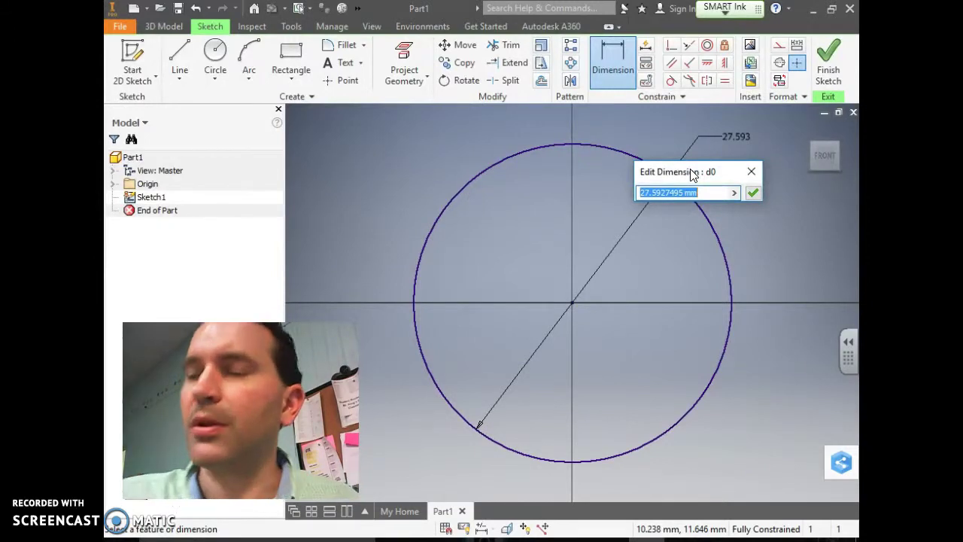
Step: Confirm the 10 mm diameter, finish Sketch1, and start an Extrude on the circle
{"action": "left_click", "coordinate": [753, 192]}
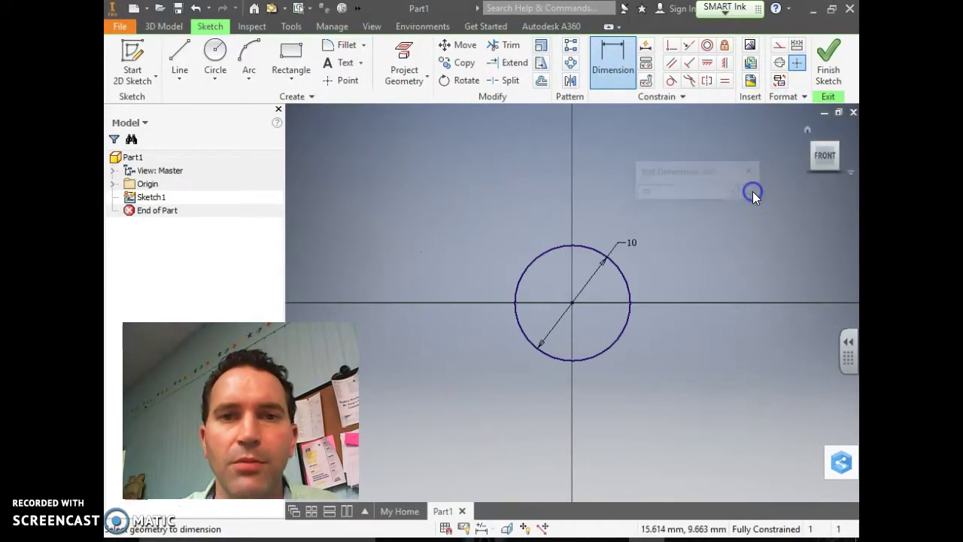
{"action": "left_click", "coordinate": [831, 81]}
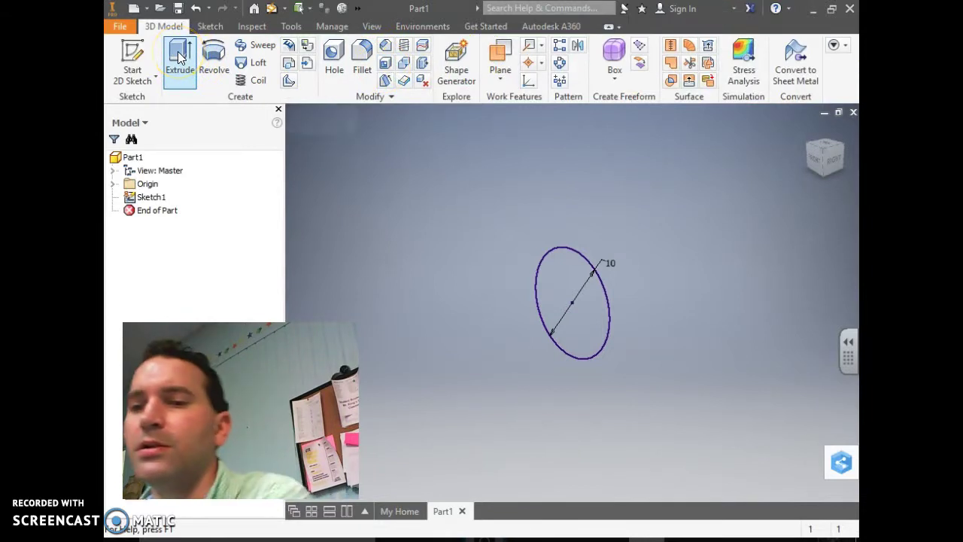
{"action": "key", "text": "alt+Tab"}
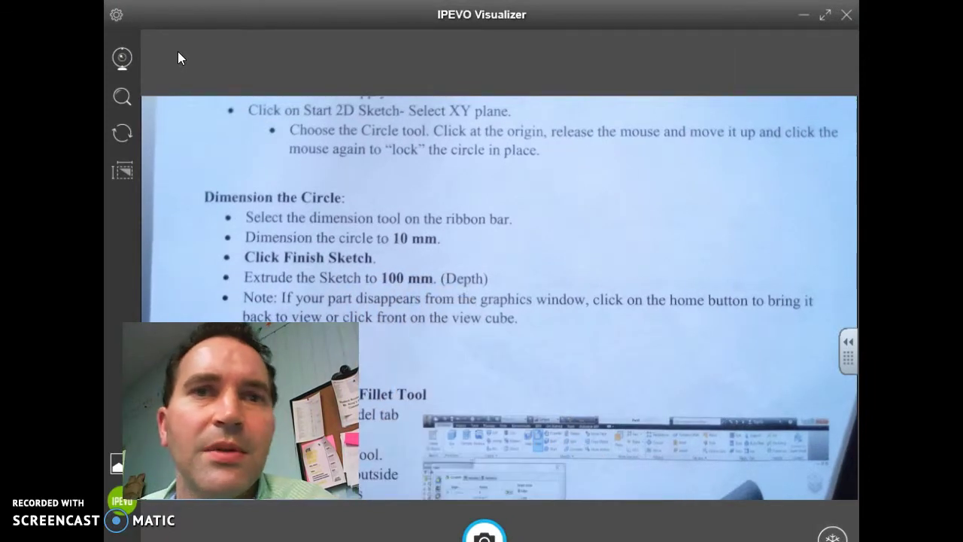
{"action": "key", "text": "alt+Tab"}
{"action": "left_click", "coordinate": [180, 55]}
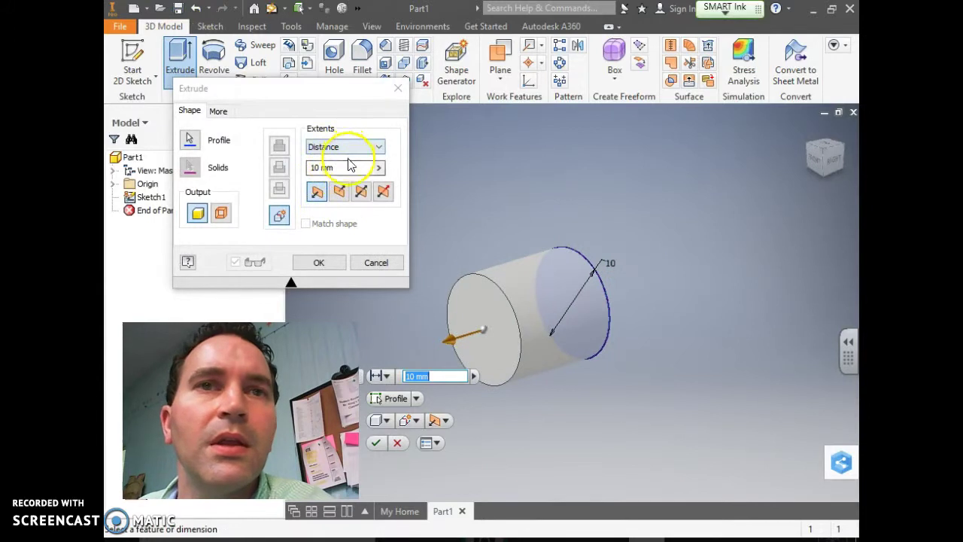
Step: Extrude the circle 100 mm and rotate the view to show the full cylinder
{"action": "left_click", "coordinate": [282, 175]}
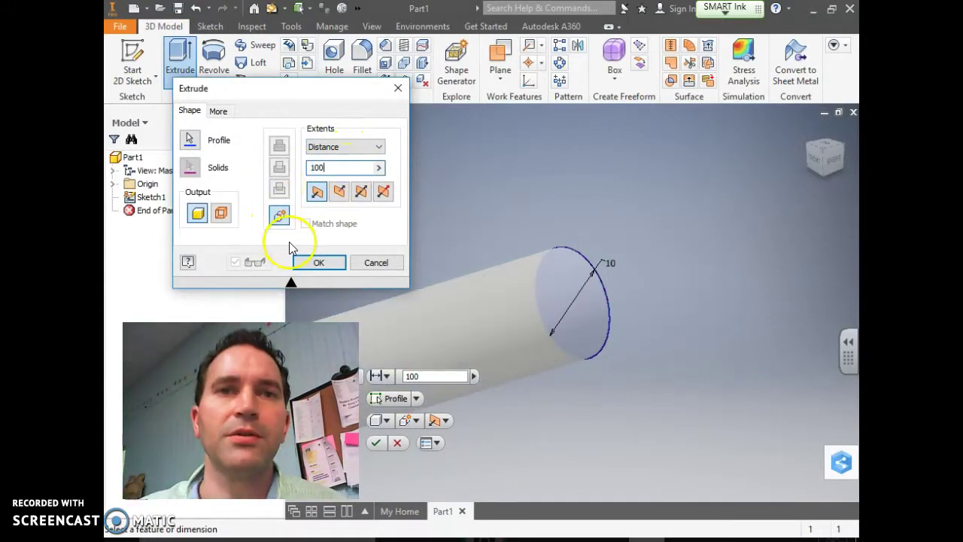
{"action": "left_click", "coordinate": [320, 263]}
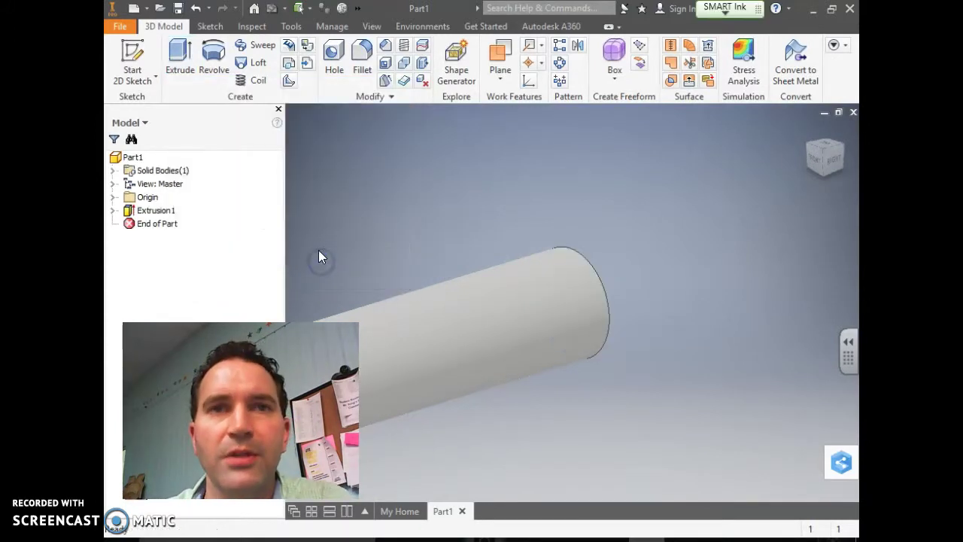
{"action": "left_click", "coordinate": [806, 134]}
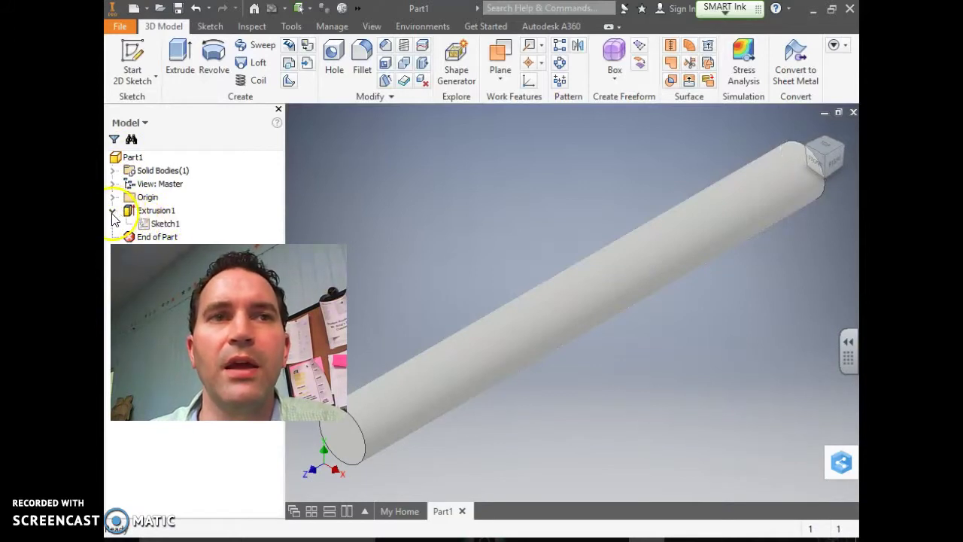
Step: Select Extrusion1 in the model browser, then view the printed instructions
{"action": "left_click", "coordinate": [153, 212]}
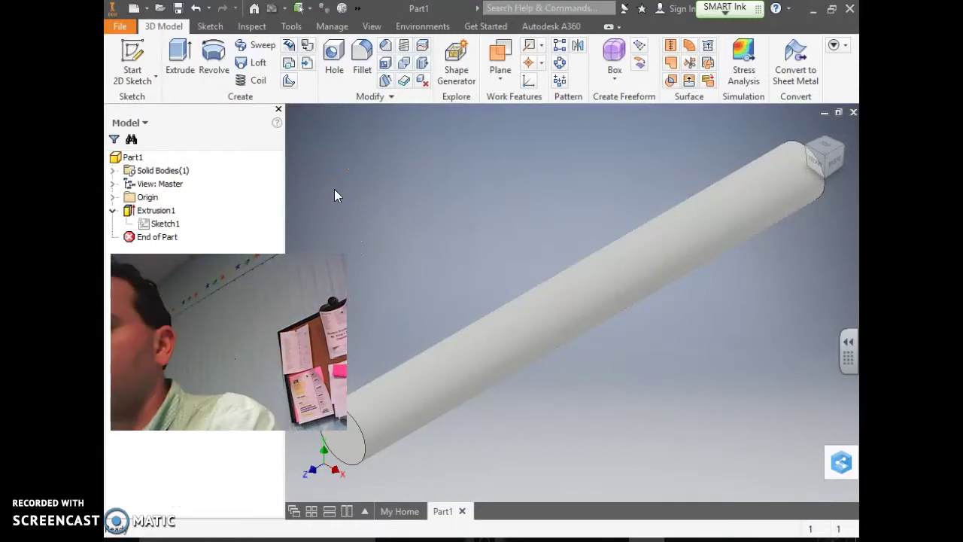
{"action": "key", "text": "alt+Tab"}
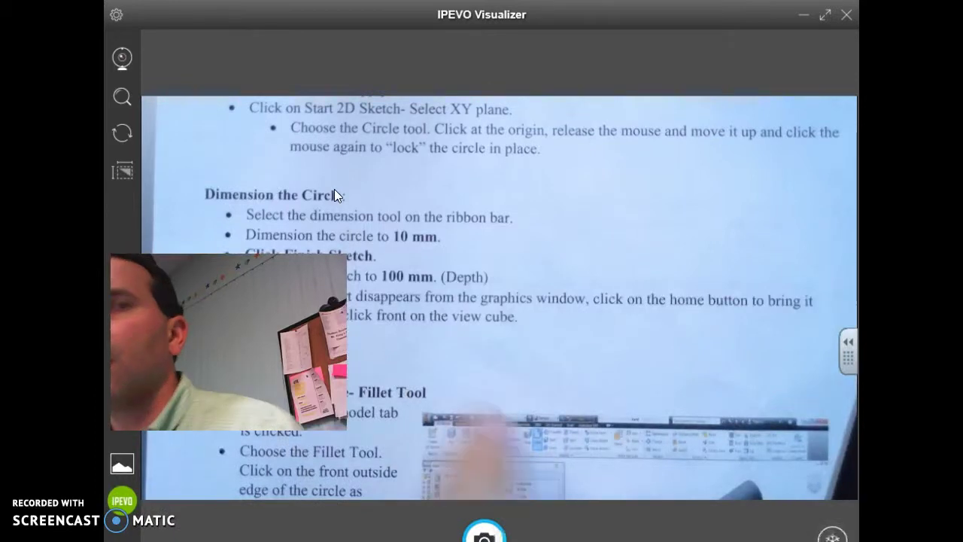